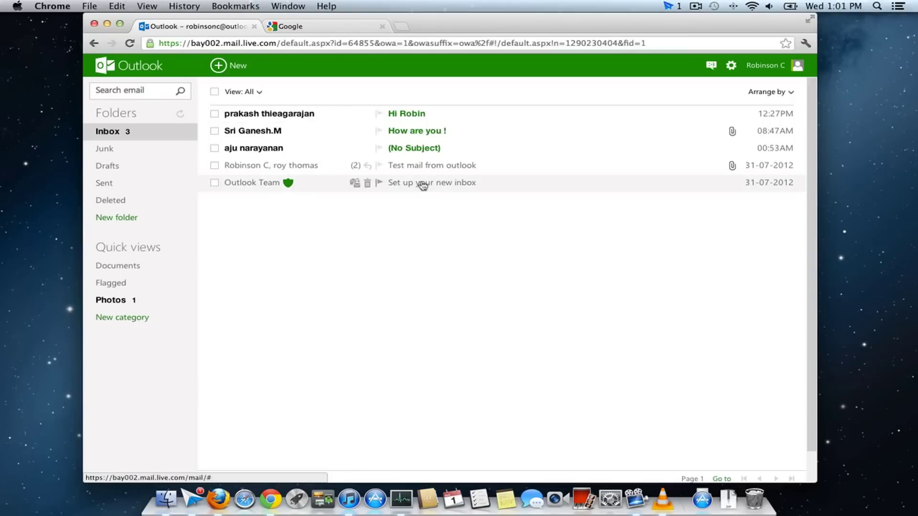
Open the Outlook Team's 'Set up your new inbox' message and scroll to its 'Import your contacts' section
left_click(423, 186)
scroll(421, 181, "down", 5)
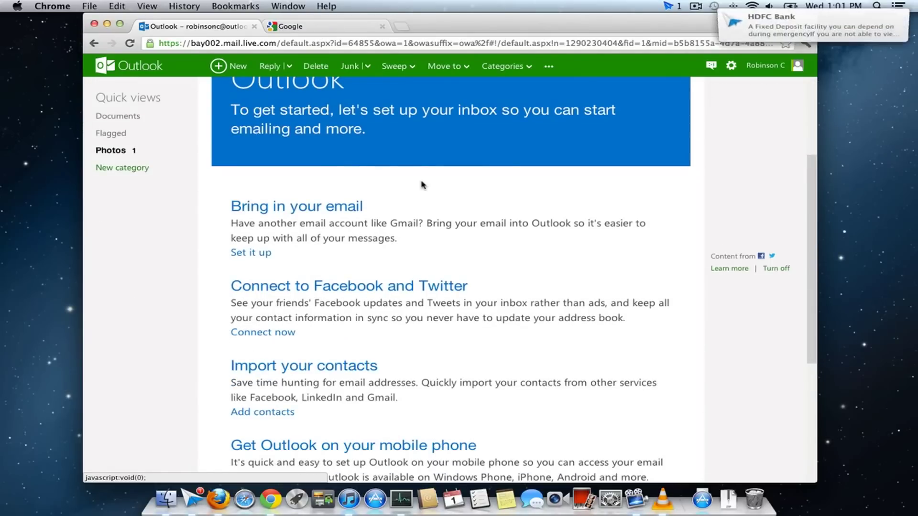
scroll(422, 185, "down", 5)
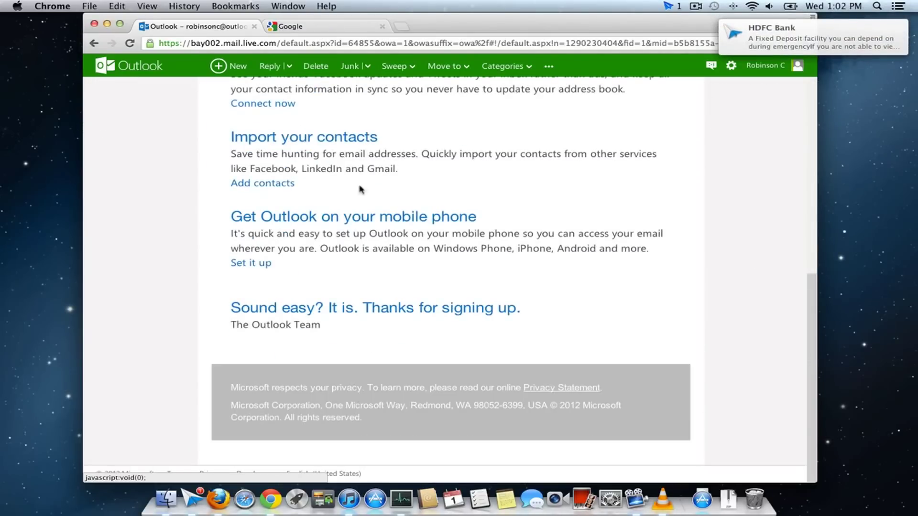
scroll(319, 191, "up", 3)
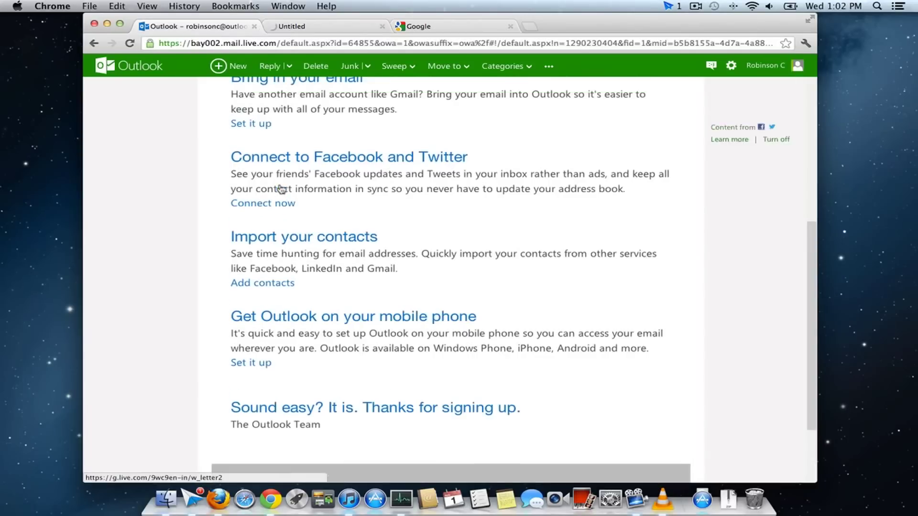
Go to the People page from the app launcher and close the duplicate People tab
left_click(173, 67)
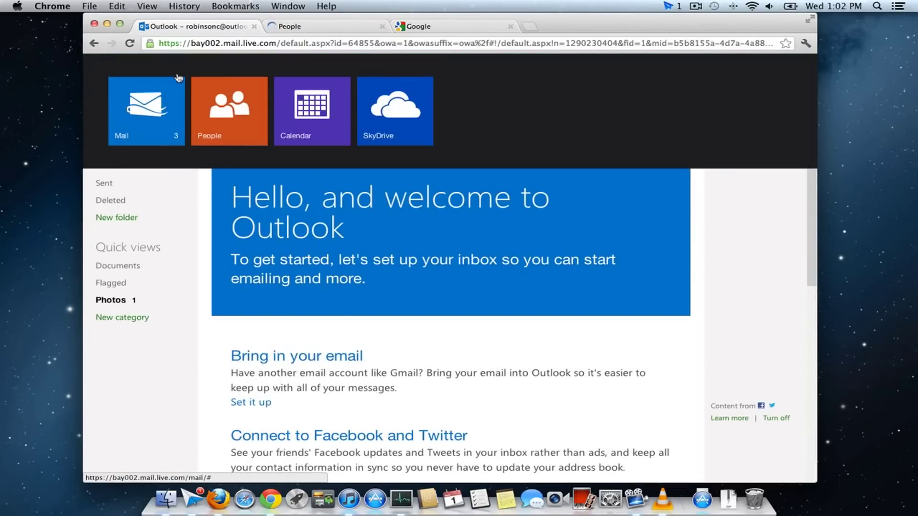
left_click(234, 116)
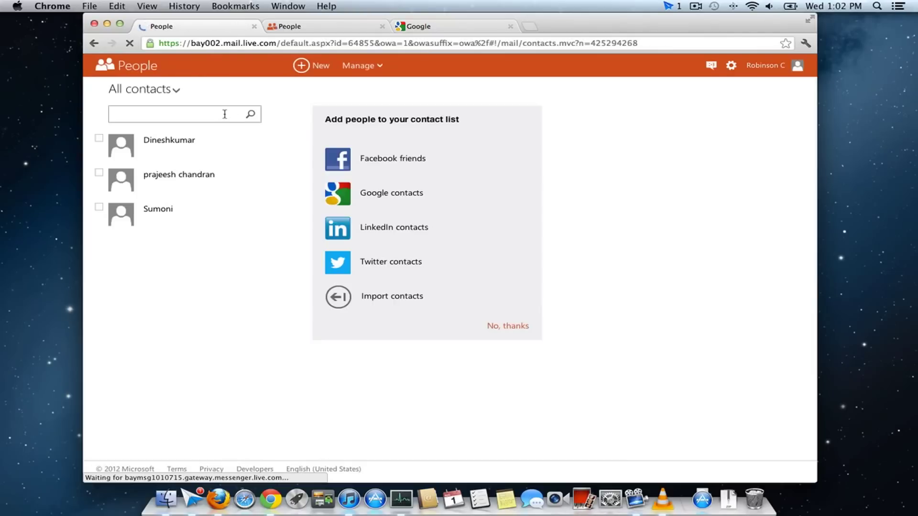
left_click(353, 28)
left_click(382, 26)
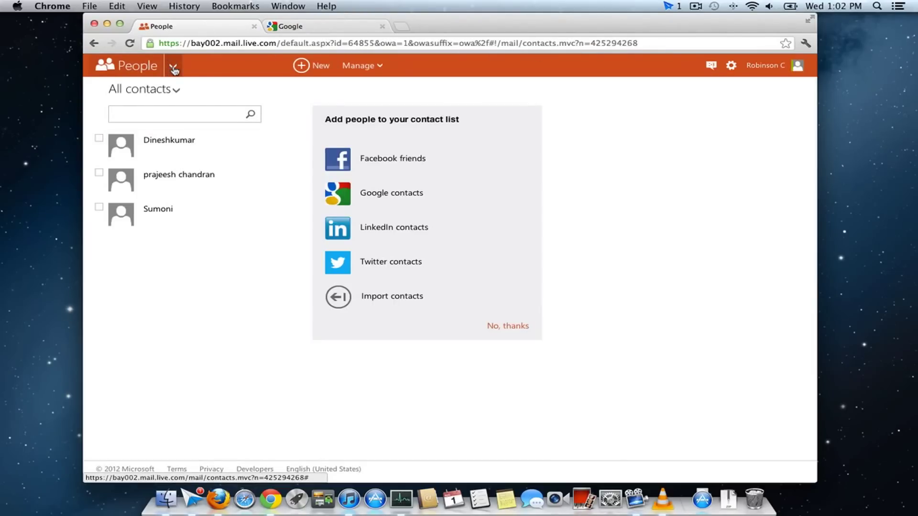
left_click(176, 67)
left_click(221, 129)
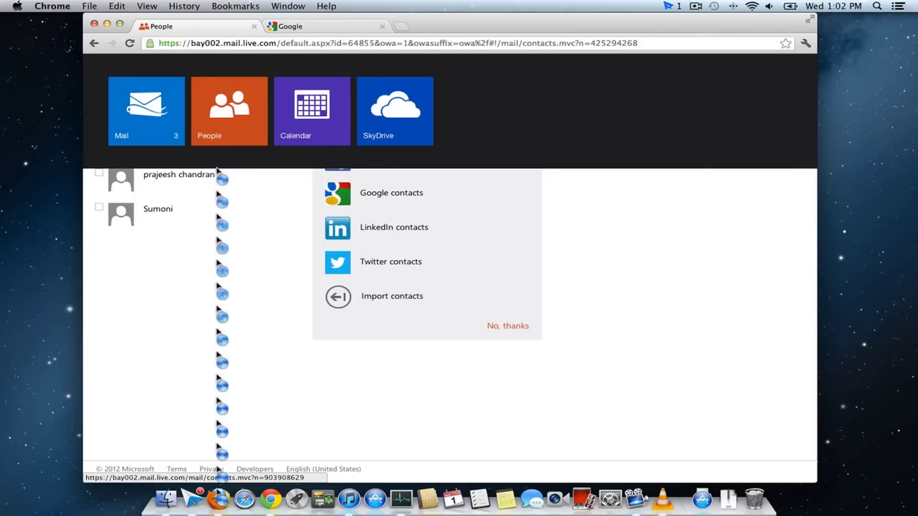
Connect the Google account to Outlook's contacts, granting Microsoft access on Google's permission page
left_click(391, 196)
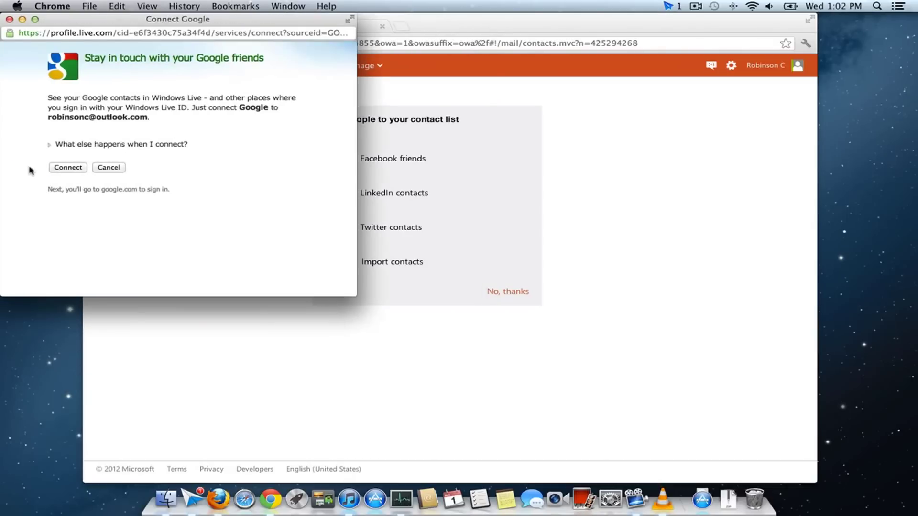
left_click(65, 169)
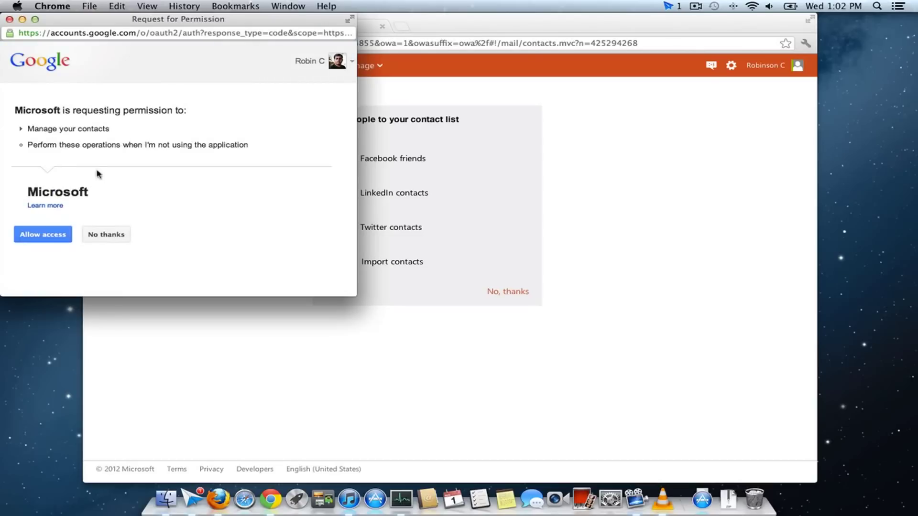
left_click(41, 236)
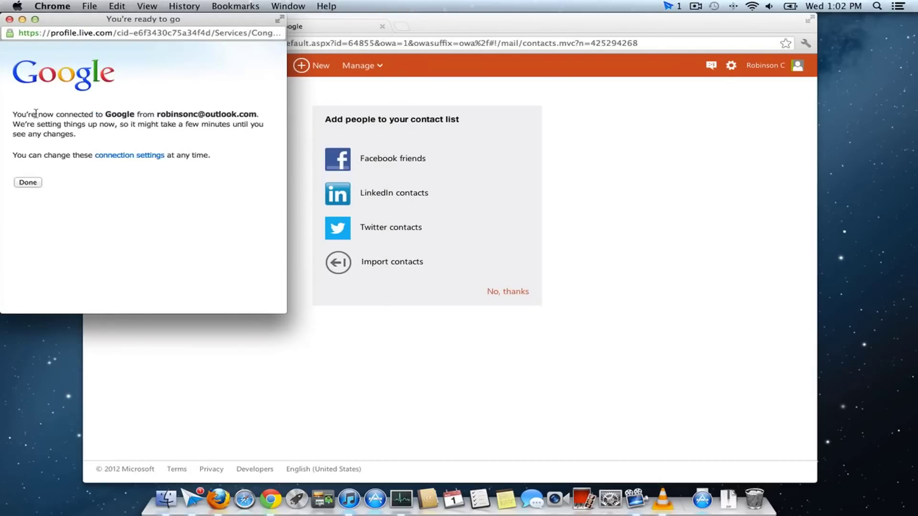
left_click_drag(31, 115, 149, 133)
left_click(142, 133)
Dismiss the confirmation with Done and reload People to see the imported Google contacts
left_click(28, 182)
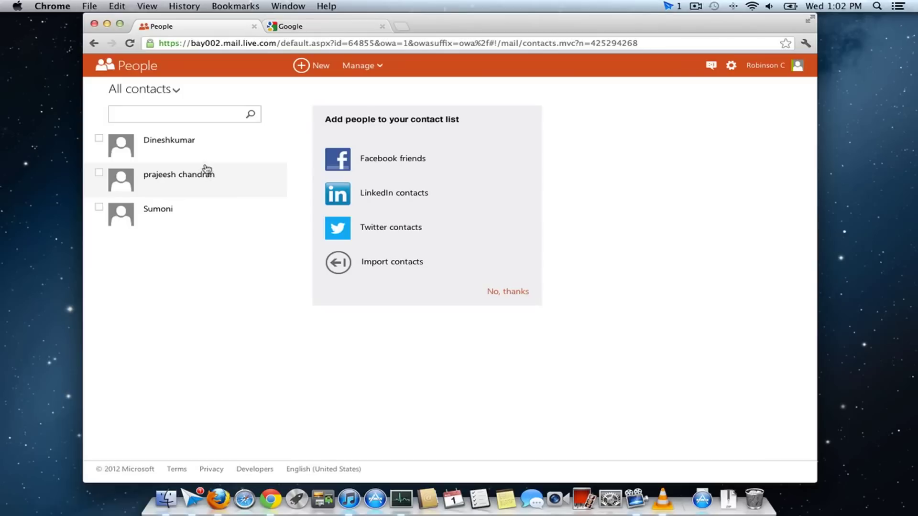
left_click(143, 67)
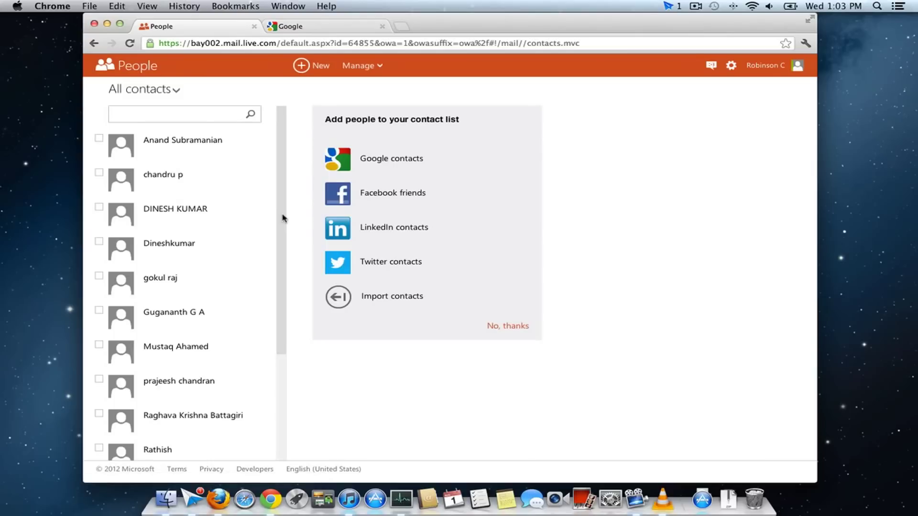
scroll(183, 229, "down", 3)
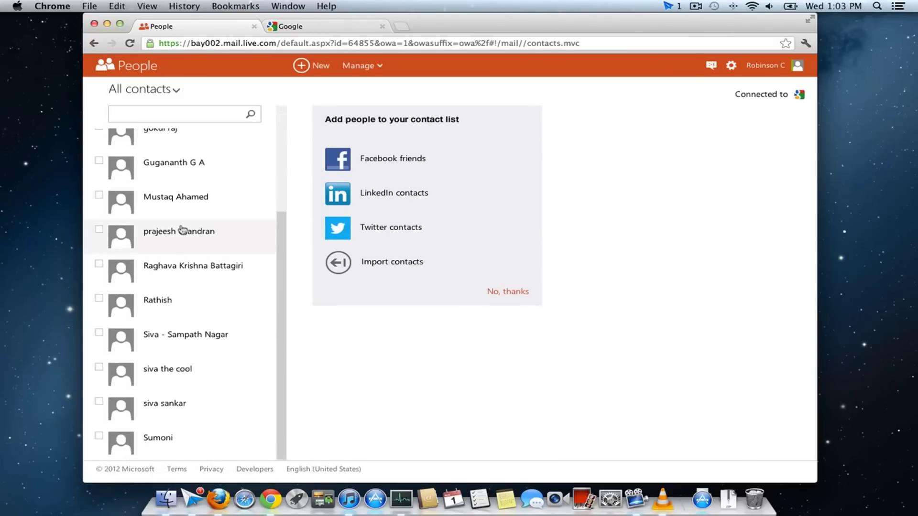
scroll(201, 265, "up", 3)
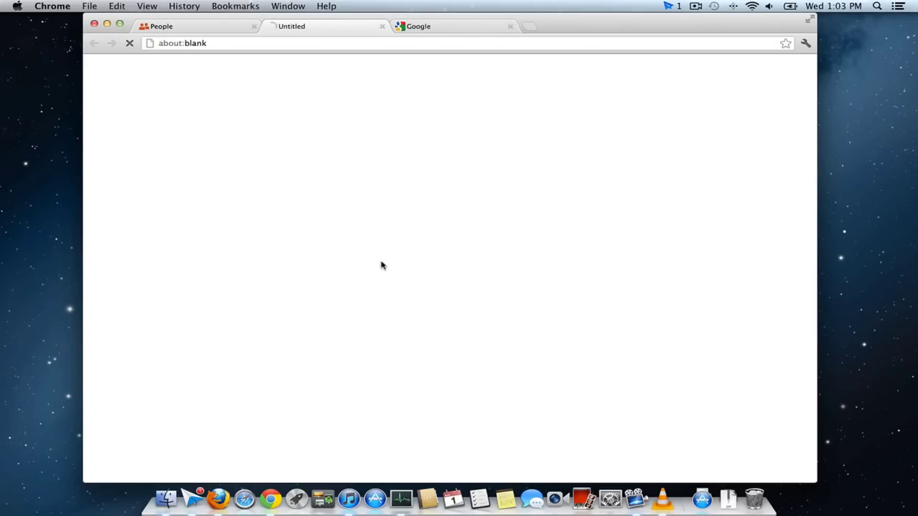
Close the extra Importing contacts tab, check the Manage menu, and bring up the app switcher
left_click(213, 30)
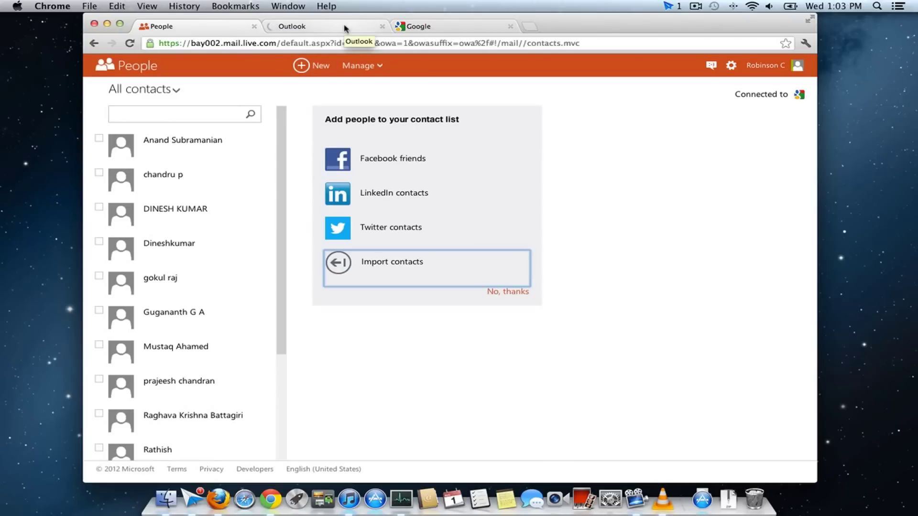
left_click(383, 26)
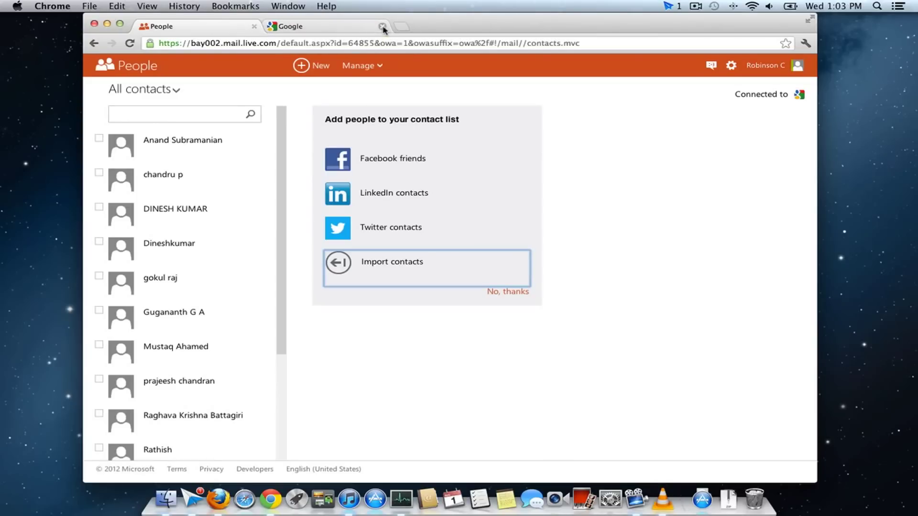
left_click(378, 66)
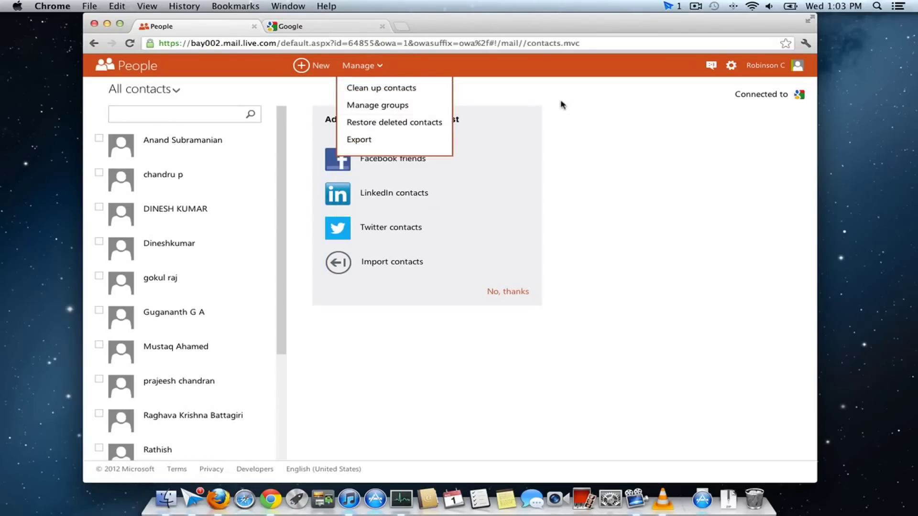
left_click(172, 66)
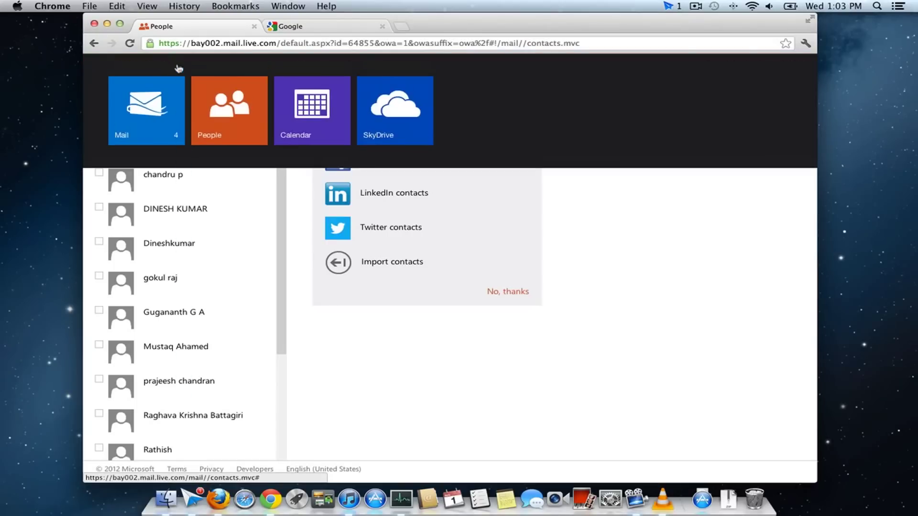
Go to Mail, toggle the Messaging panel, and open the 'Test mail from outlook' conversation
left_click(144, 111)
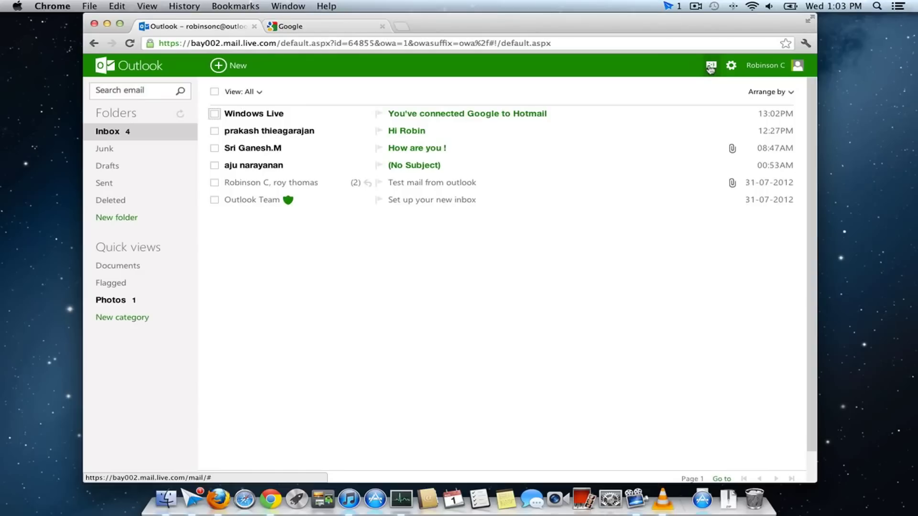
left_click(711, 66)
left_click(711, 67)
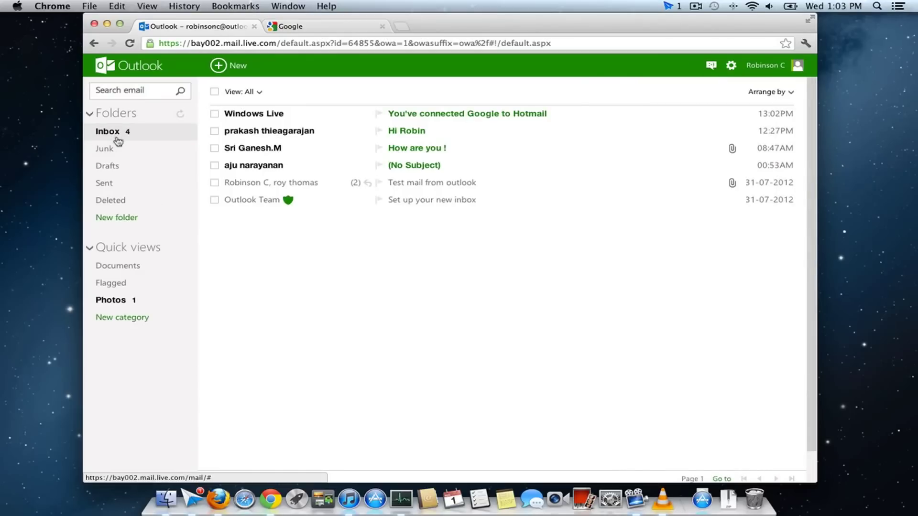
left_click(428, 189)
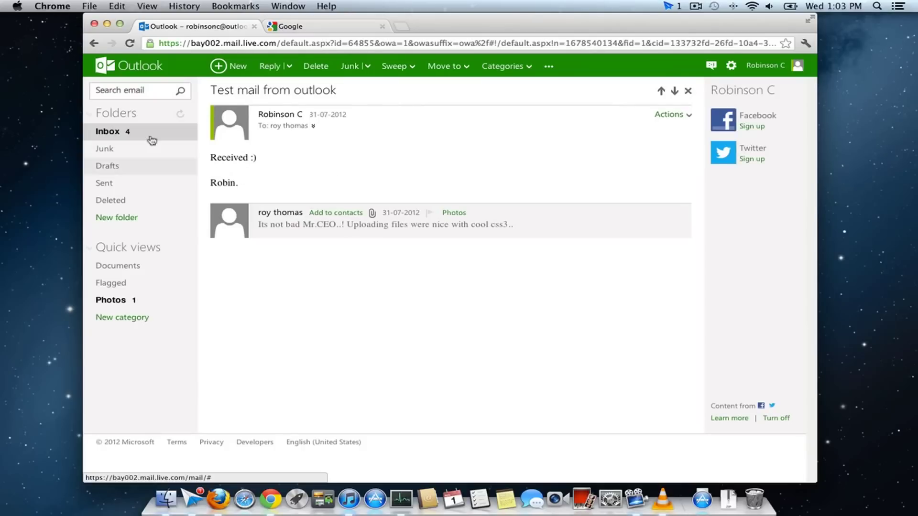
Return to the Inbox, filter it by the Photos quick view, then show all six messages again
left_click(123, 129)
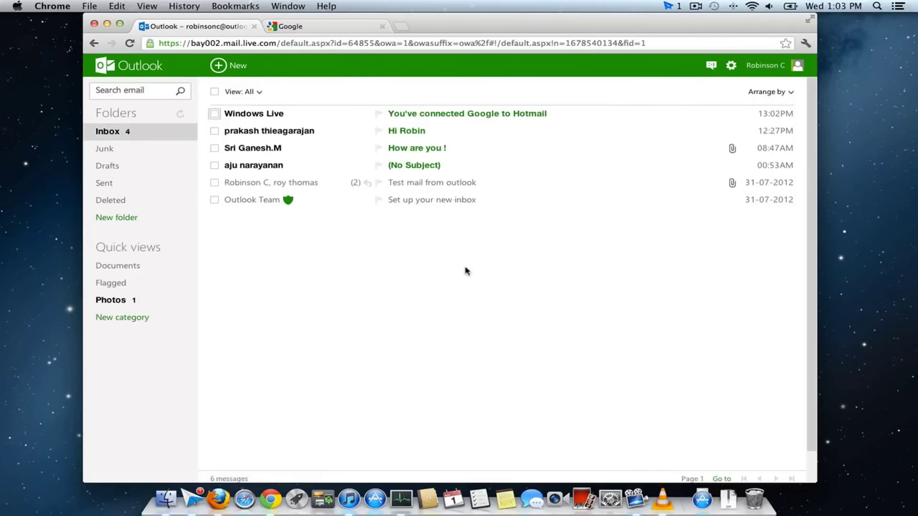
scroll(468, 269, "down", 2)
scroll(471, 271, "up", 2)
scroll(471, 270, "down", 2)
scroll(472, 270, "up", 2)
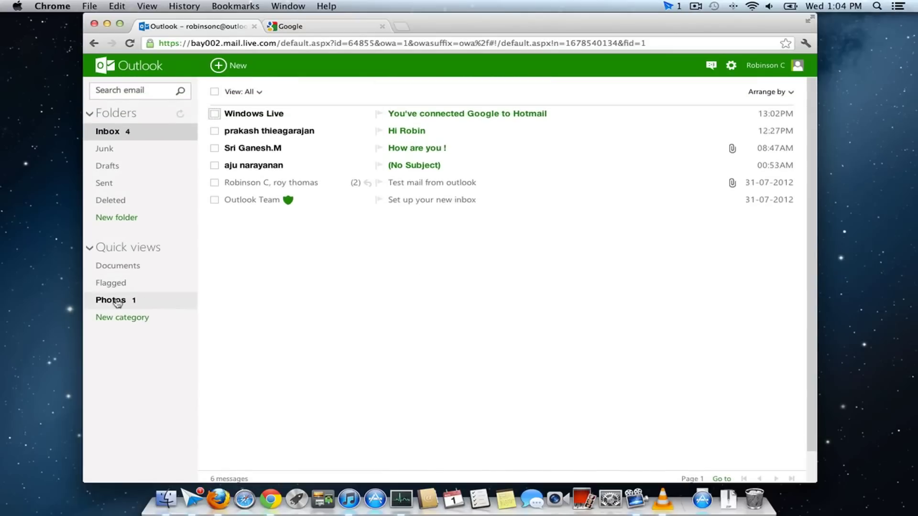
left_click(117, 304)
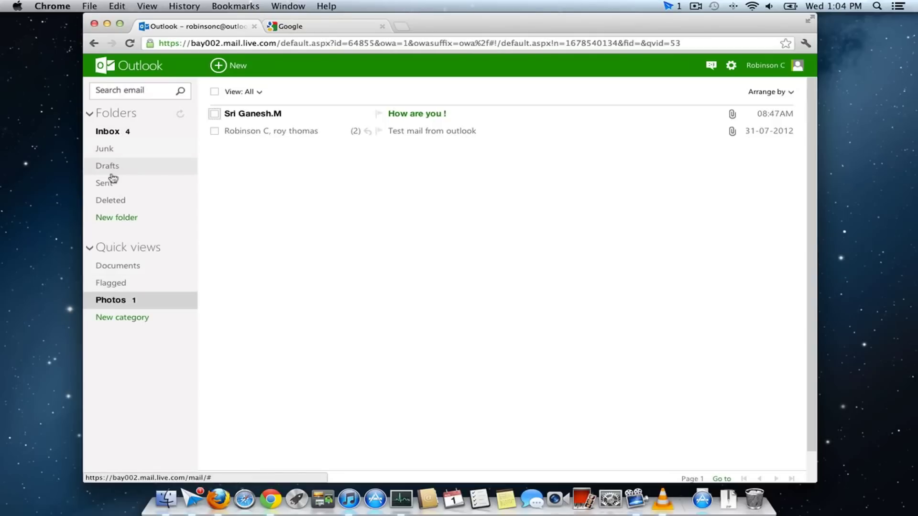
left_click(124, 139)
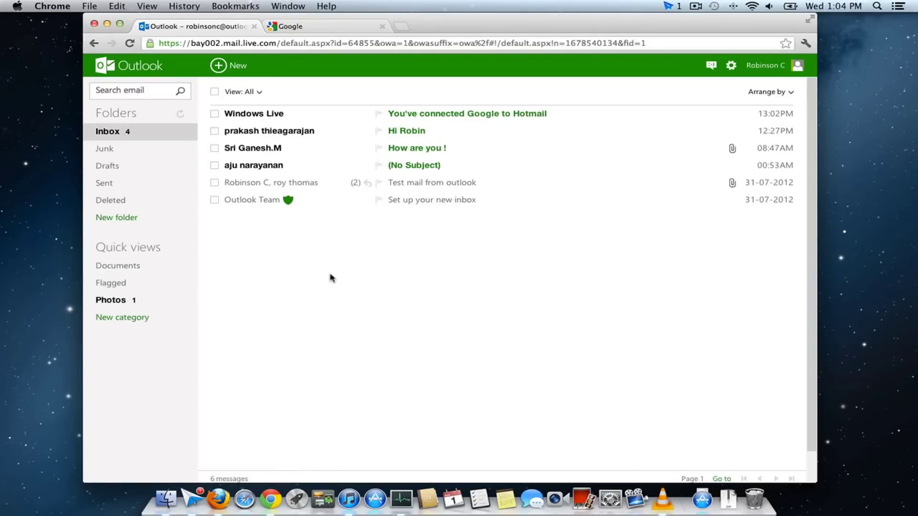